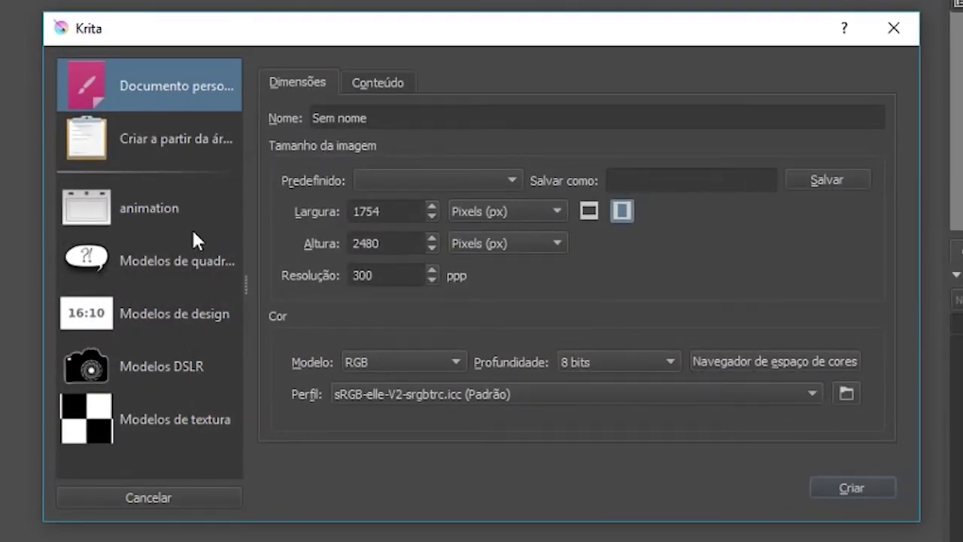
click(193, 313)
click(191, 361)
click(193, 273)
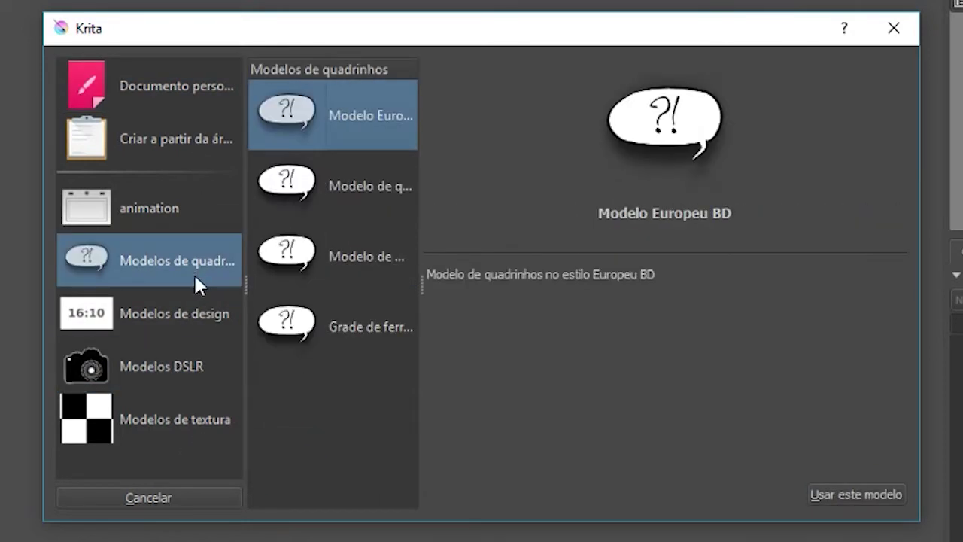
click(181, 364)
click(185, 415)
click(192, 315)
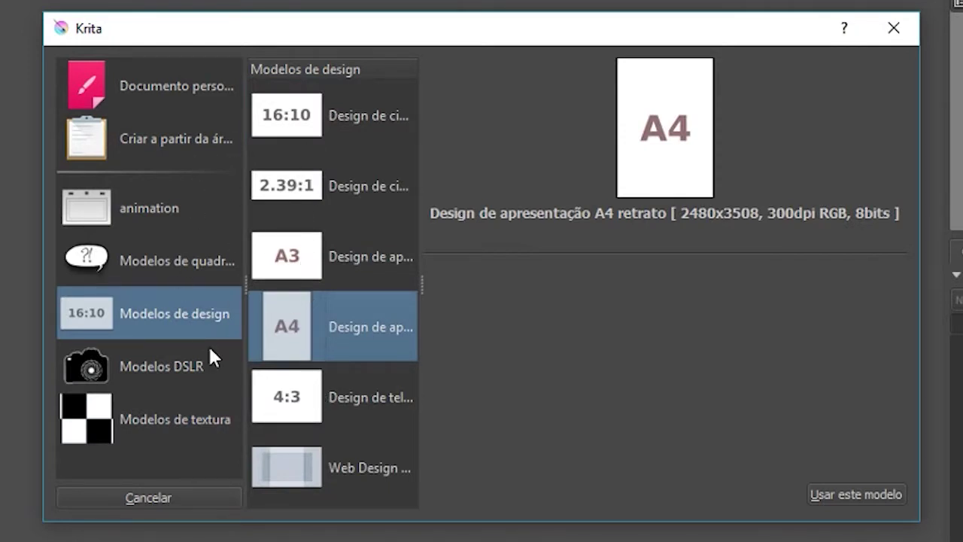
click(178, 87)
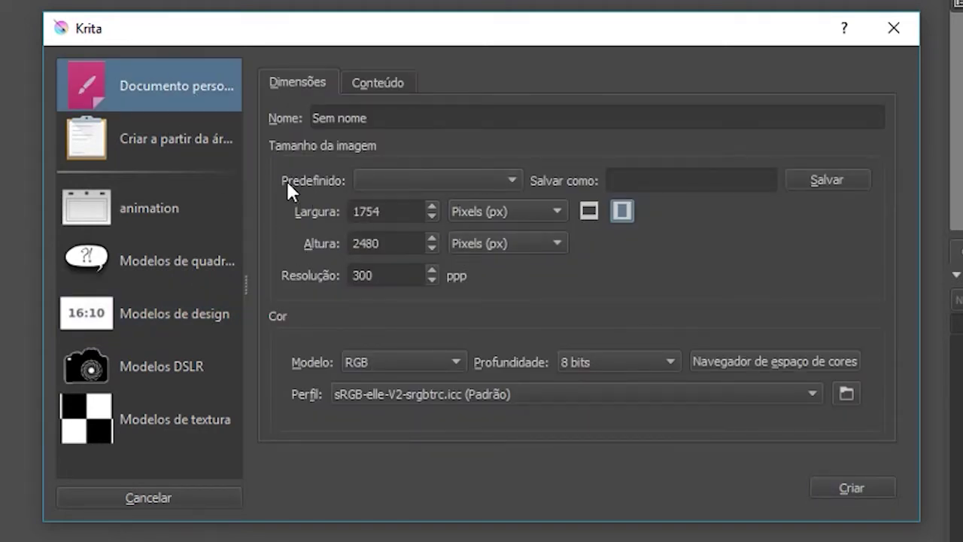
- Choose the A5 (300 ppi) size preset and keep RGB as the colour model
click(413, 181)
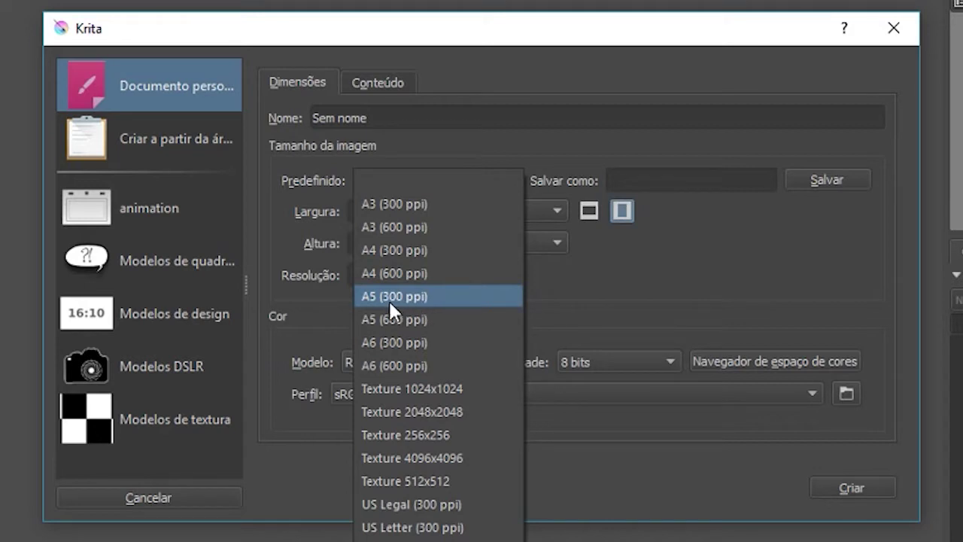
click(412, 295)
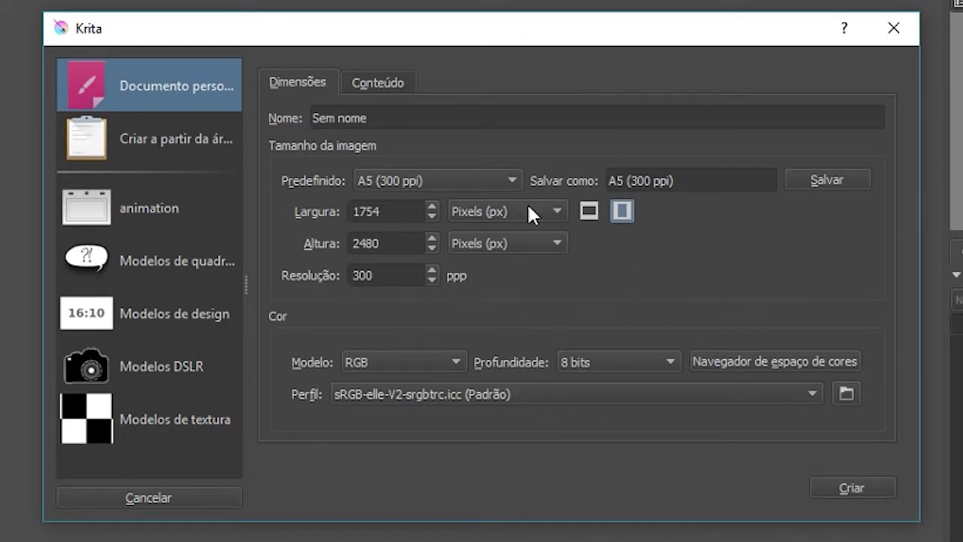
click(401, 364)
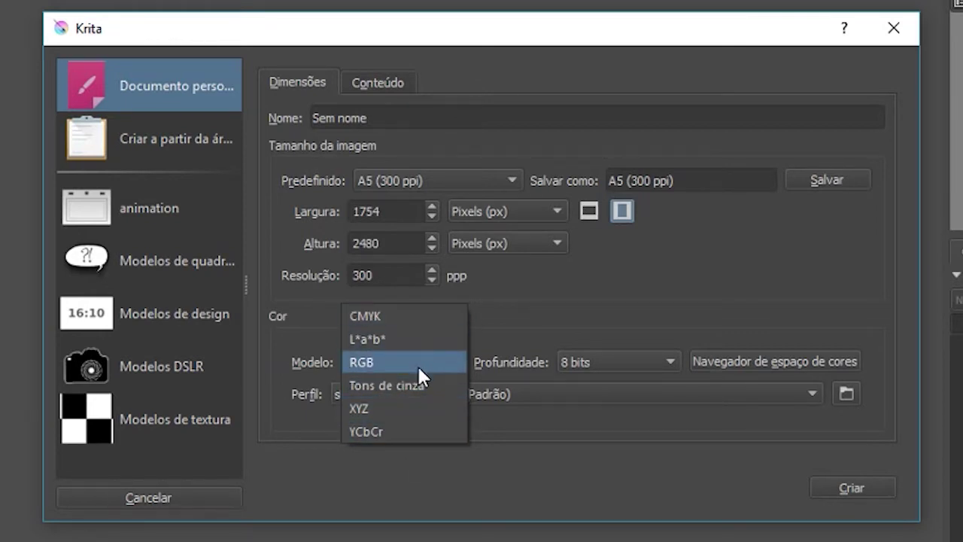
click(406, 364)
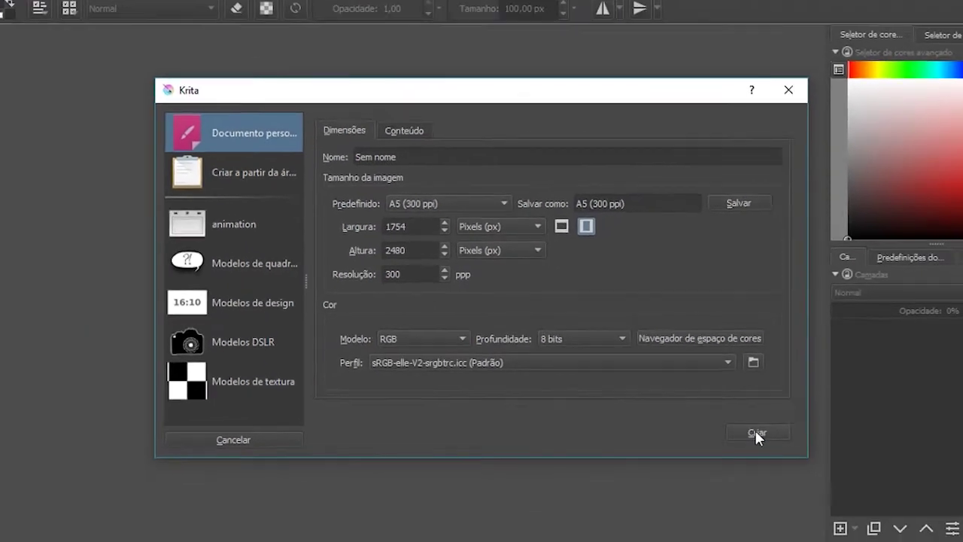
- Create the blank 1754 × 2480 px document and show the Predefinições do pincel docker
click(755, 430)
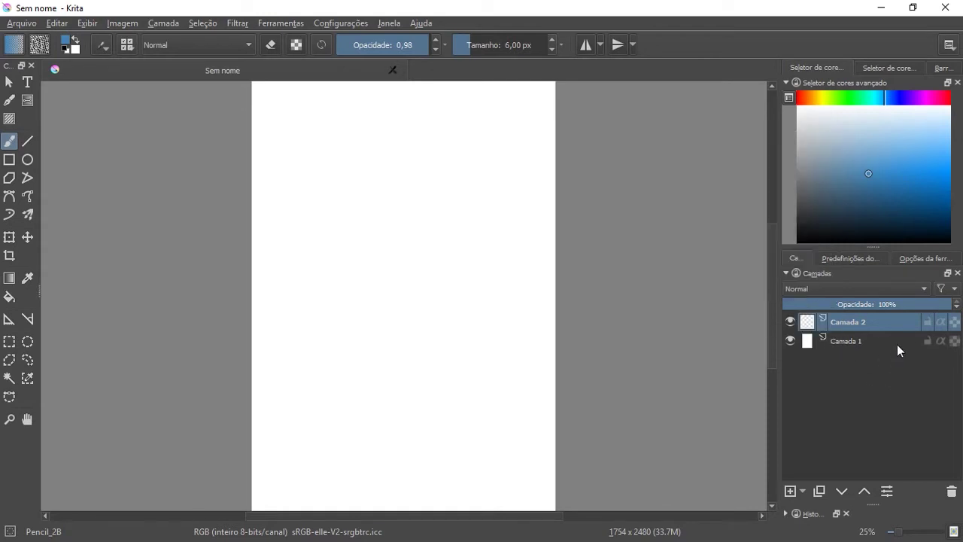
click(834, 260)
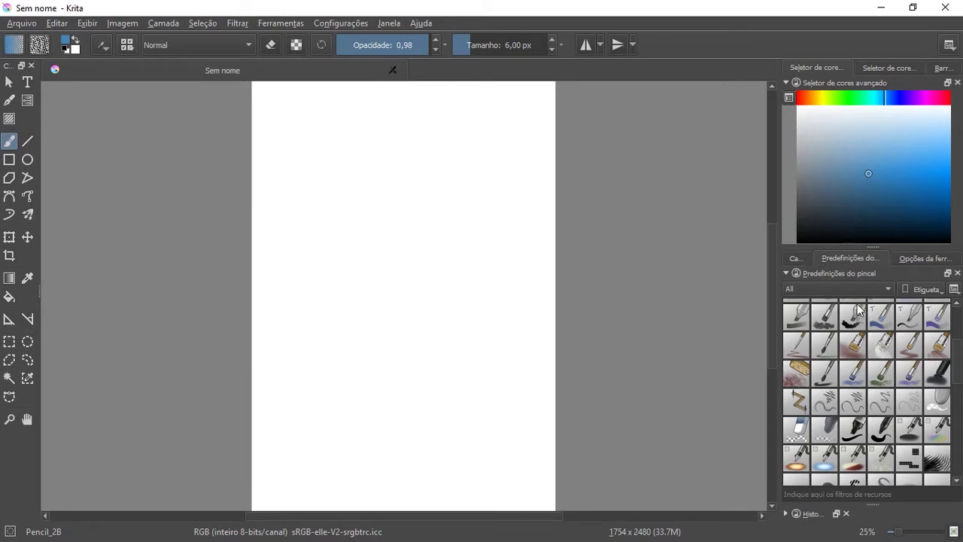
- Scroll through the brush presets, then show the brush's Opções da ferramenta panel
scroll(905, 407, down, 2)
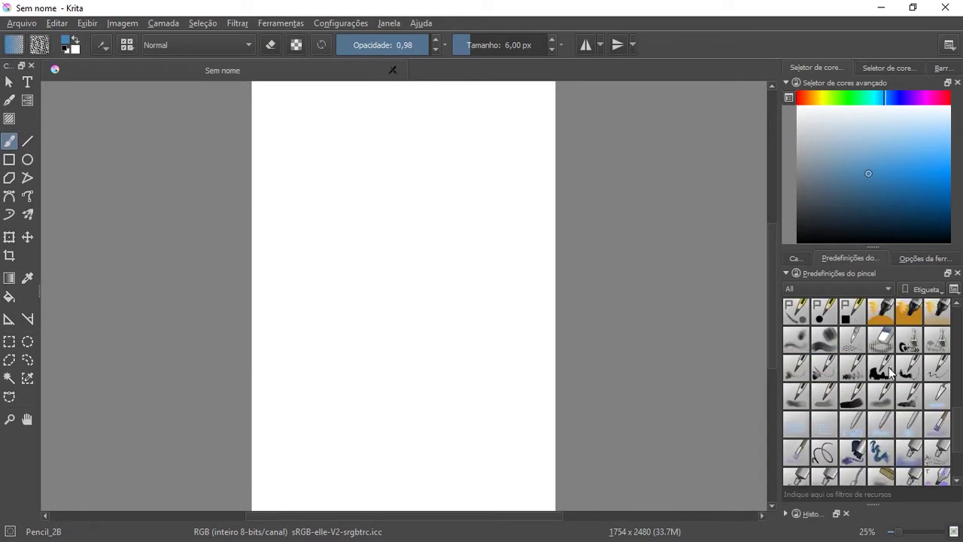
scroll(888, 398, down, 2)
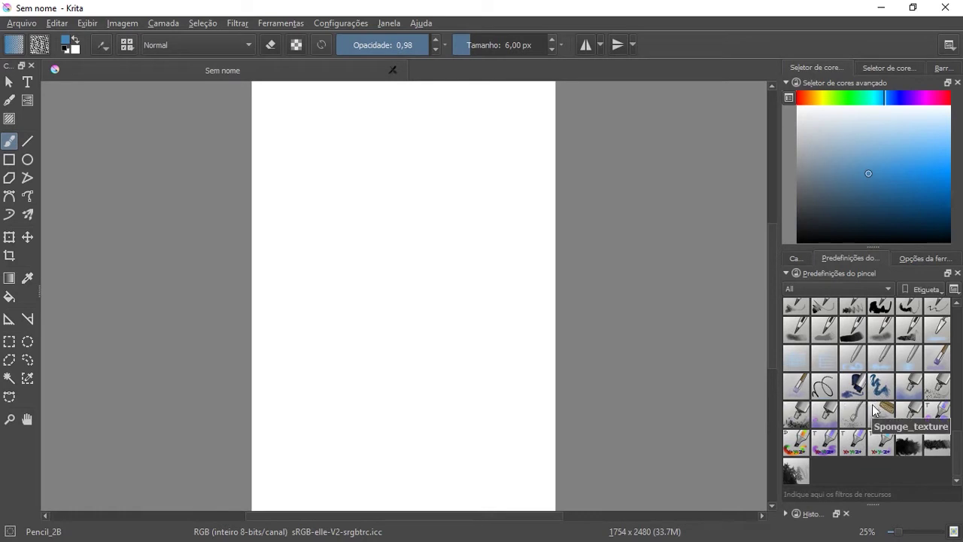
scroll(877, 399, up, 2)
scroll(874, 410, up, 1)
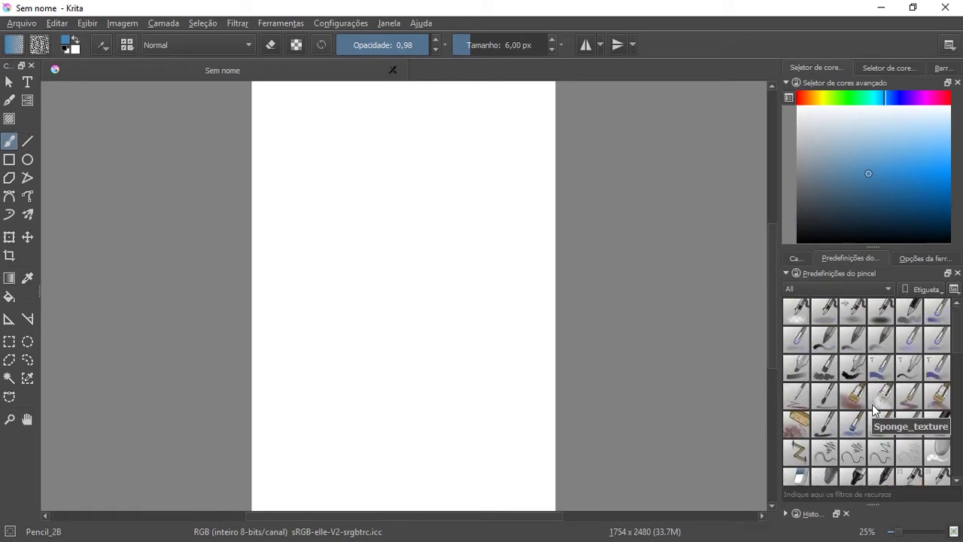
click(914, 258)
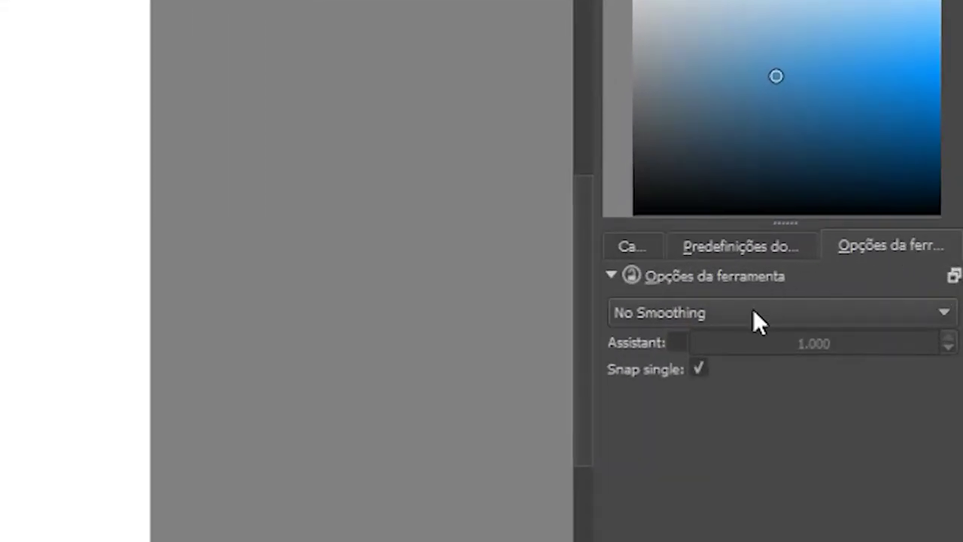
- Keep the freehand brush's smoothing mode at No Smoothing
click(752, 316)
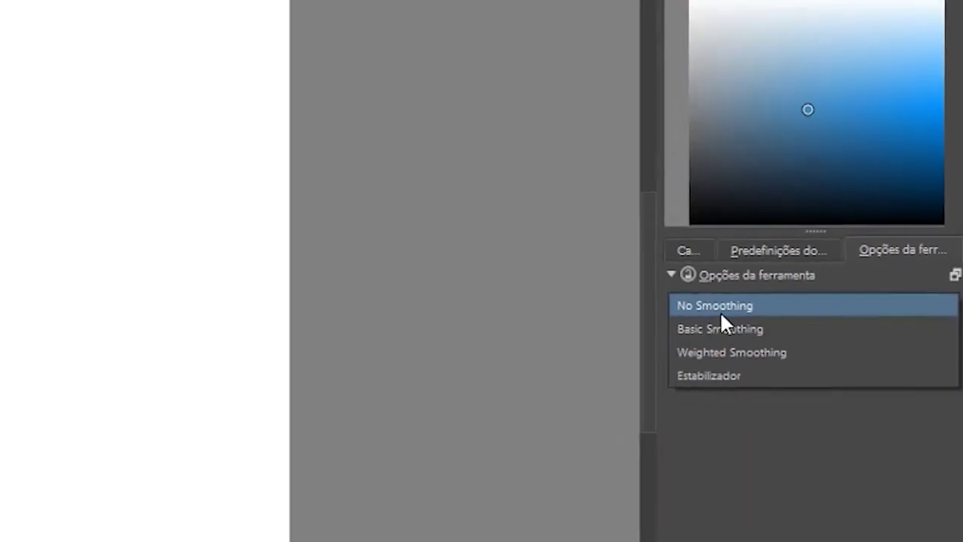
click(721, 315)
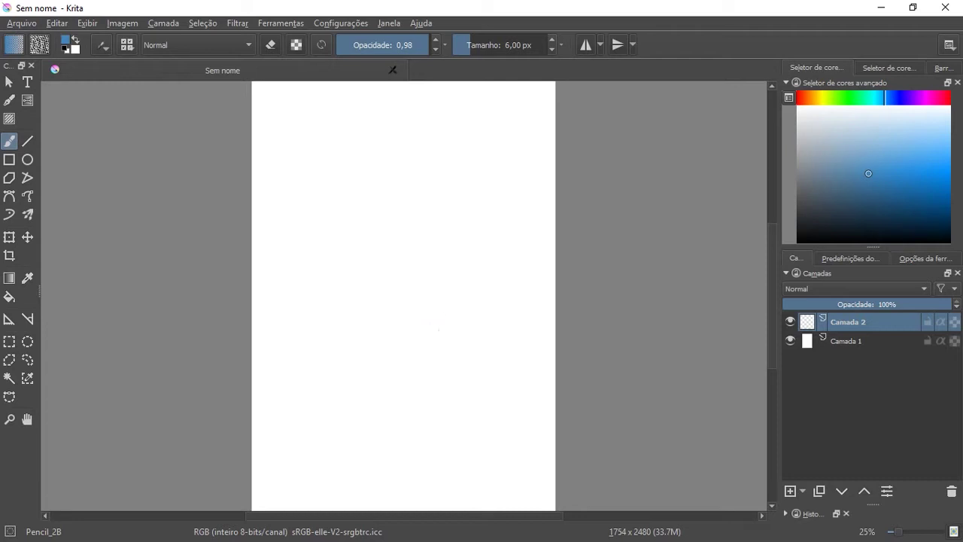
- Try the zoom and fit-page views, then set the canvas zoom to 50%
key(minus)
key(minus)
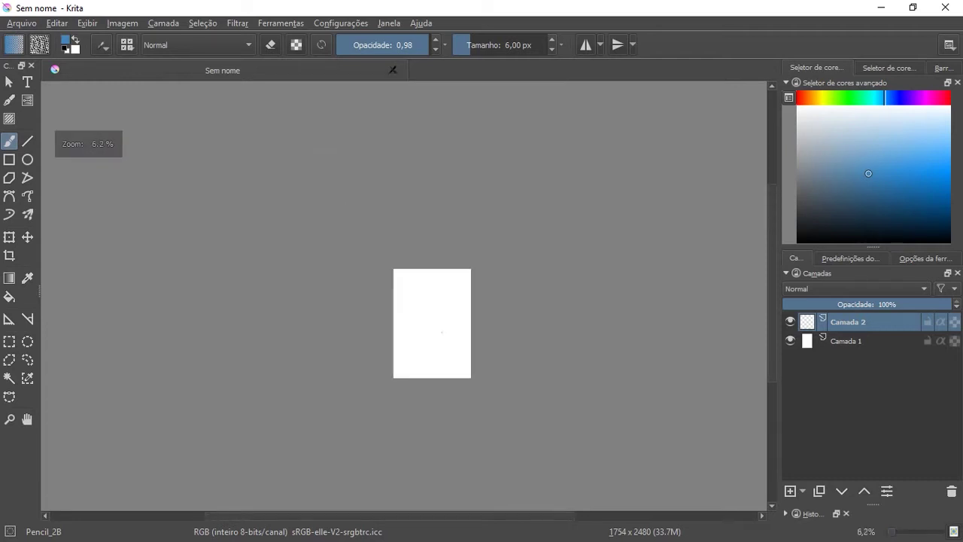
key(plus)
key(3)
key(2)
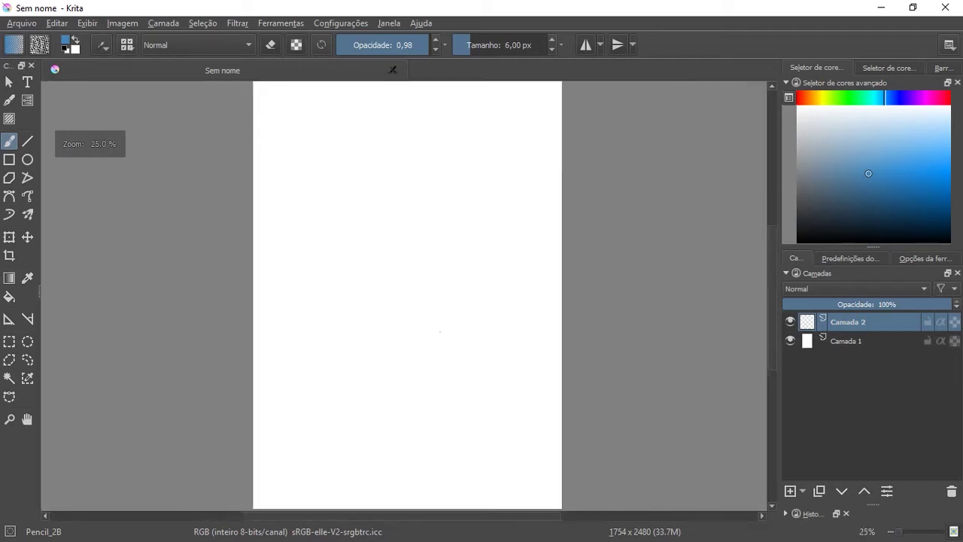
key(3)
key(2)
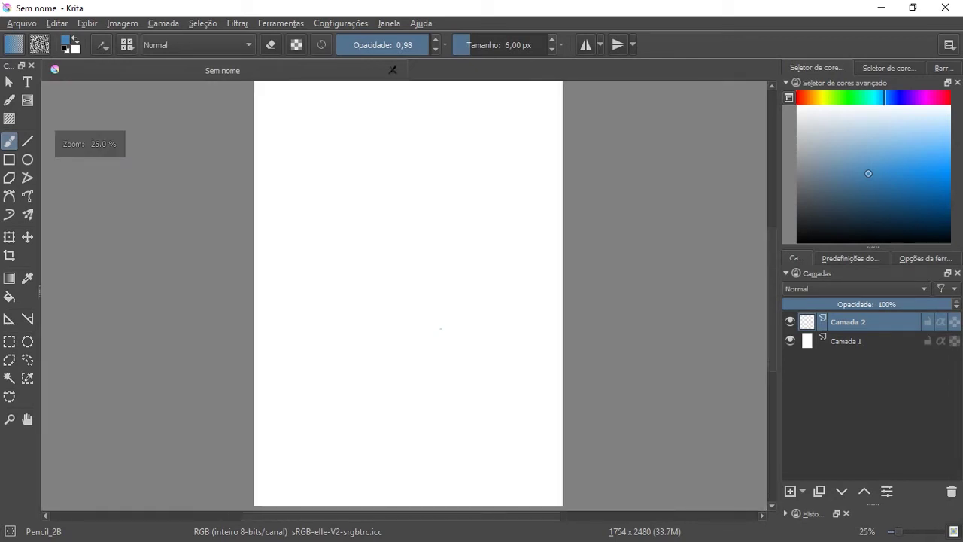
scroll(440, 327, up, 2)
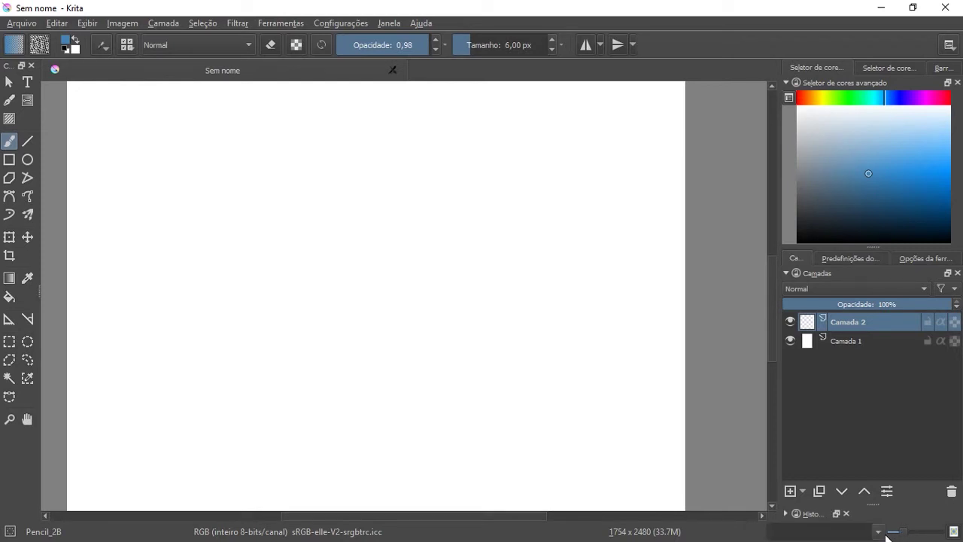
mouse_move(895, 535)
mouse_down()
mouse_move(875, 536)
mouse_move(945, 537)
mouse_move(908, 536)
mouse_up()
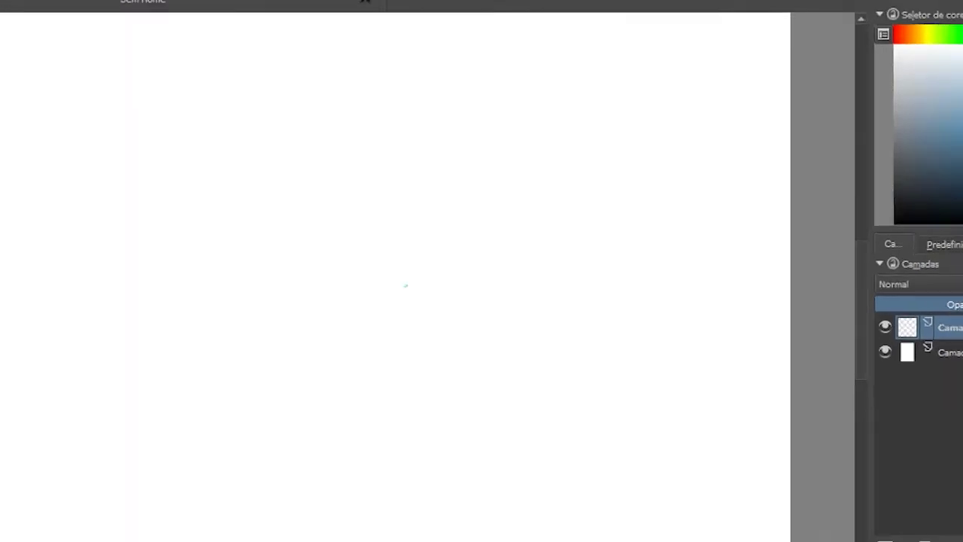
- Browse the pop-up palette's demo, ink, paint and sketch tags, then draw a light blue zigzag stroke
right_click(423, 302)
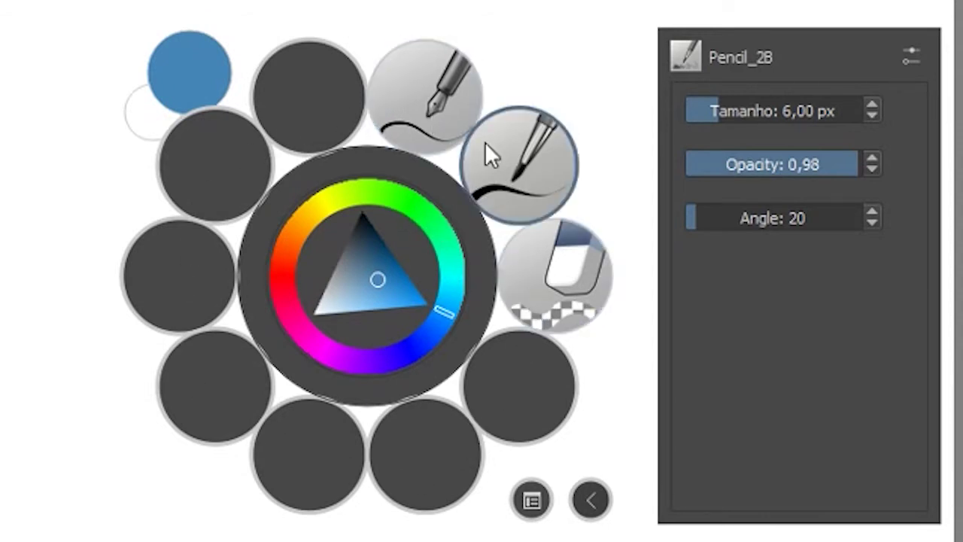
click(532, 501)
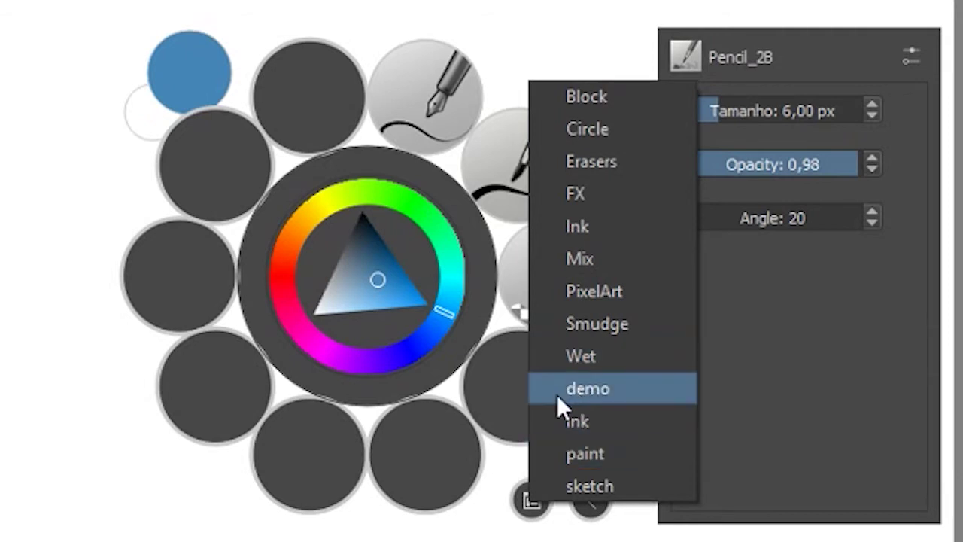
click(597, 387)
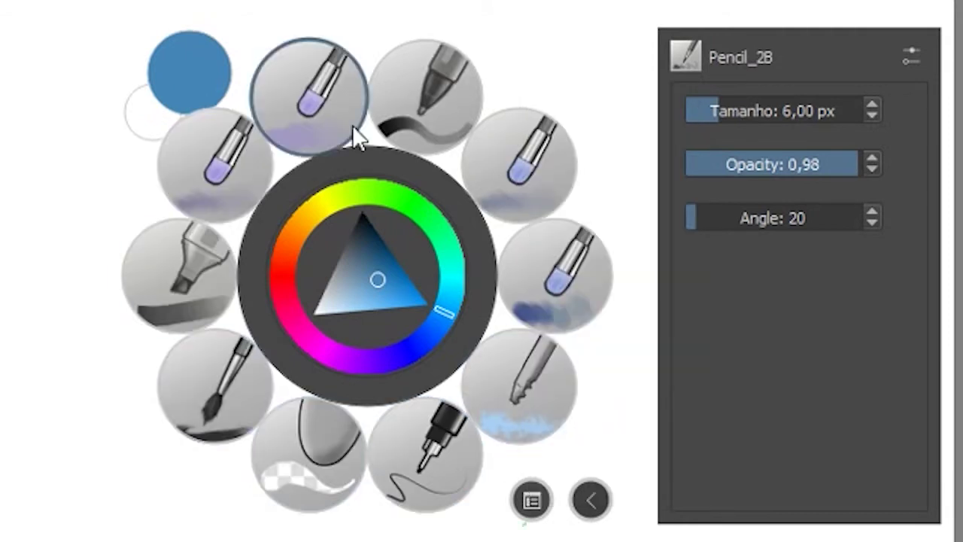
click(540, 505)
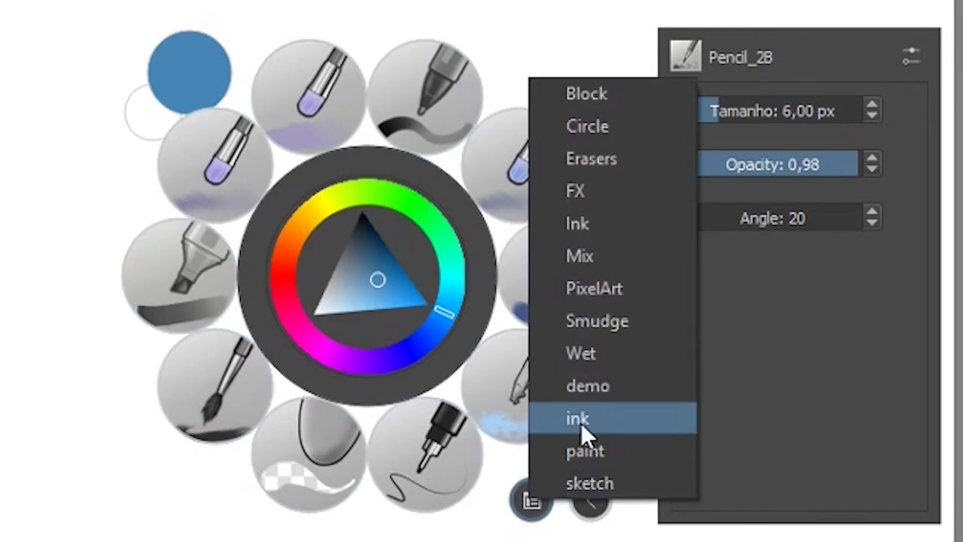
click(581, 425)
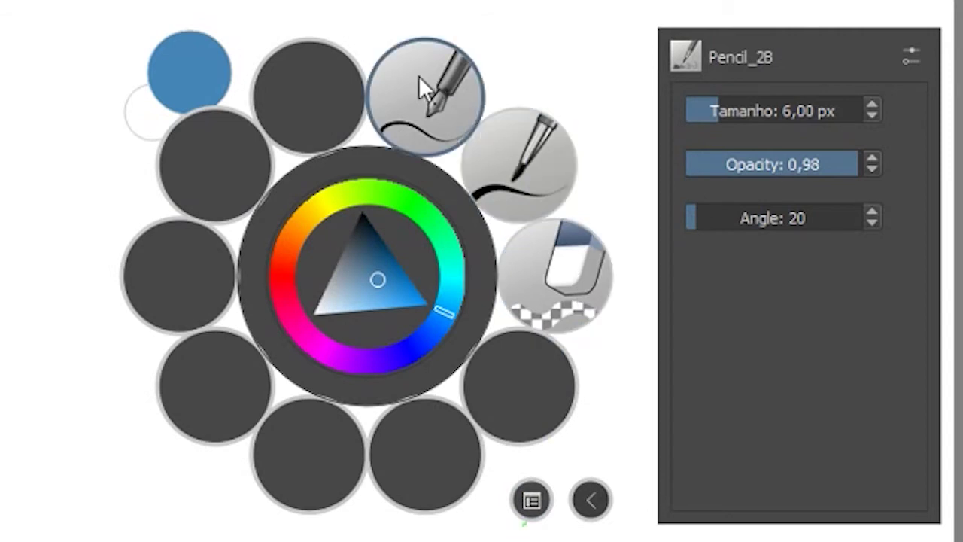
click(546, 500)
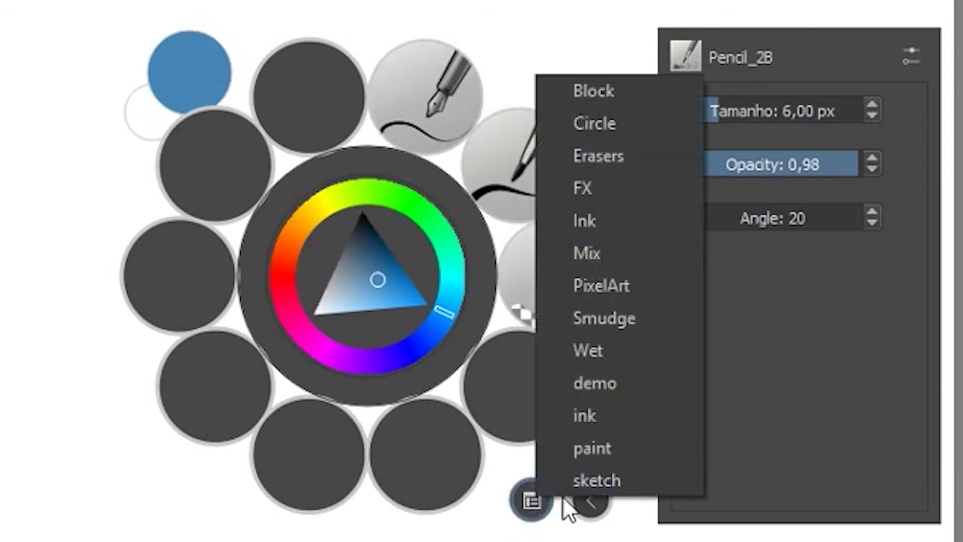
click(582, 447)
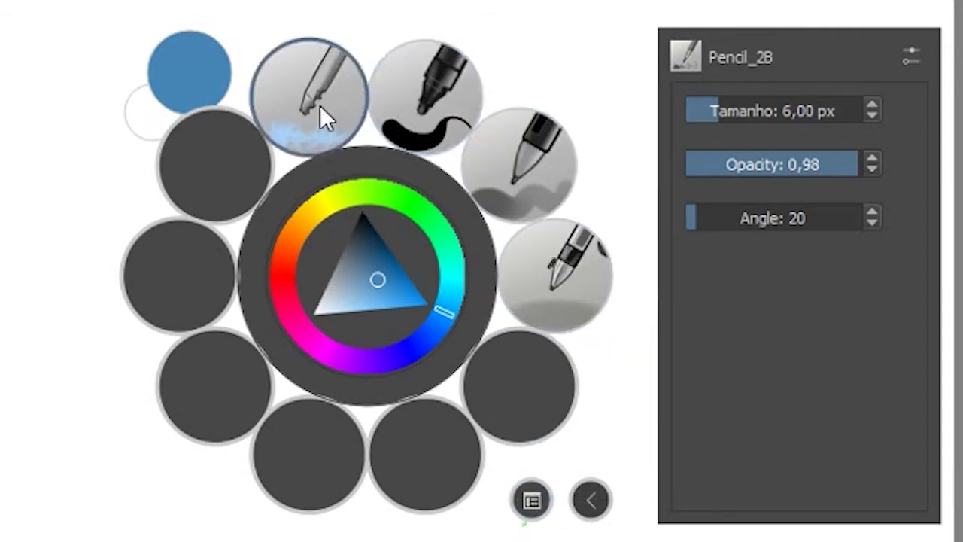
click(540, 504)
click(580, 486)
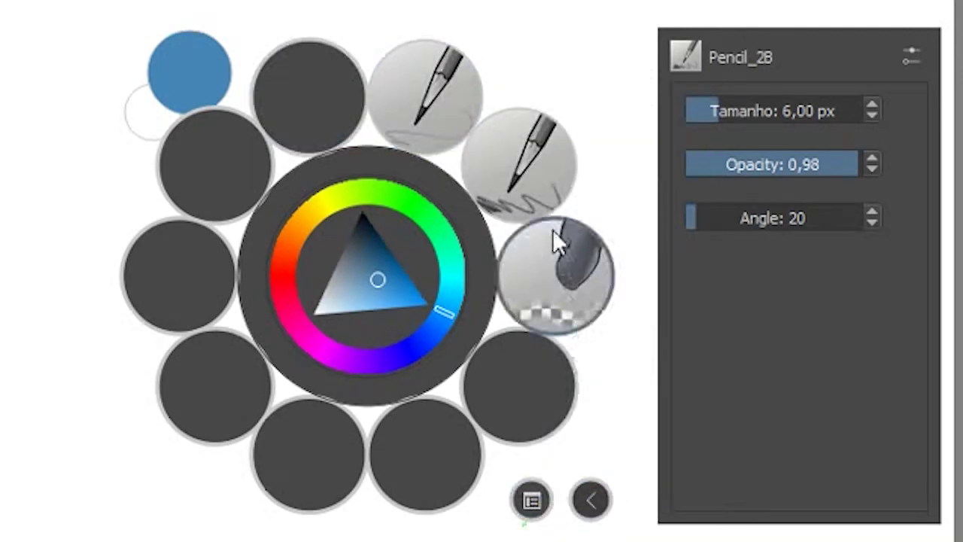
click(521, 171)
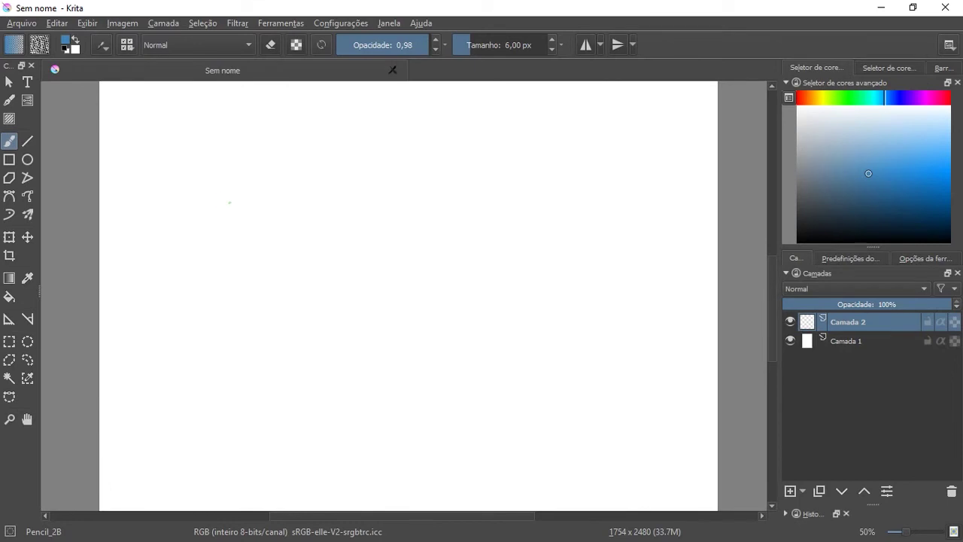
mouse_move(242, 188)
mouse_down()
mouse_move(393, 331)
mouse_move(419, 374)
mouse_up()
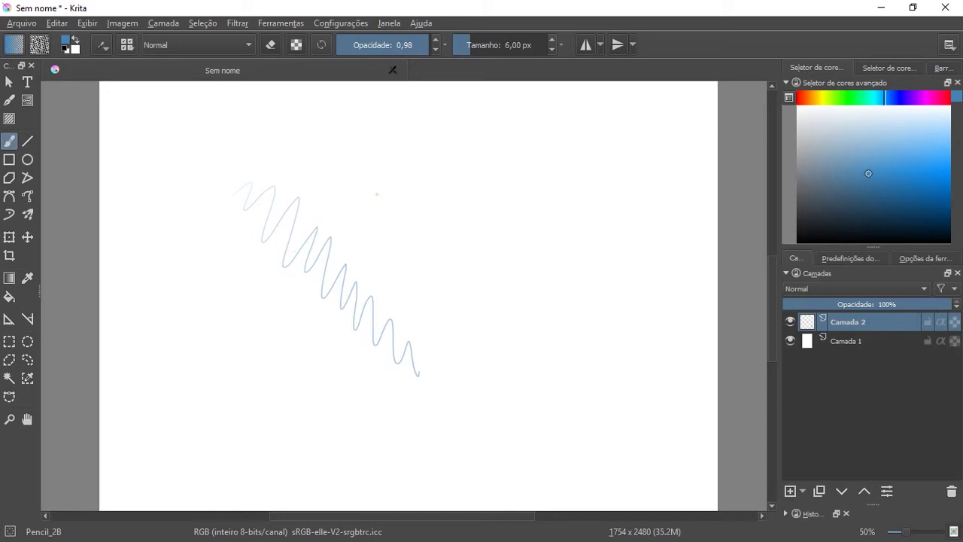
- Draw two more zigzag test strokes, then clear Camada 2 with Delete
mouse_move(404, 224)
mouse_down()
mouse_move(448, 290)
mouse_move(503, 333)
mouse_move(506, 370)
mouse_up()
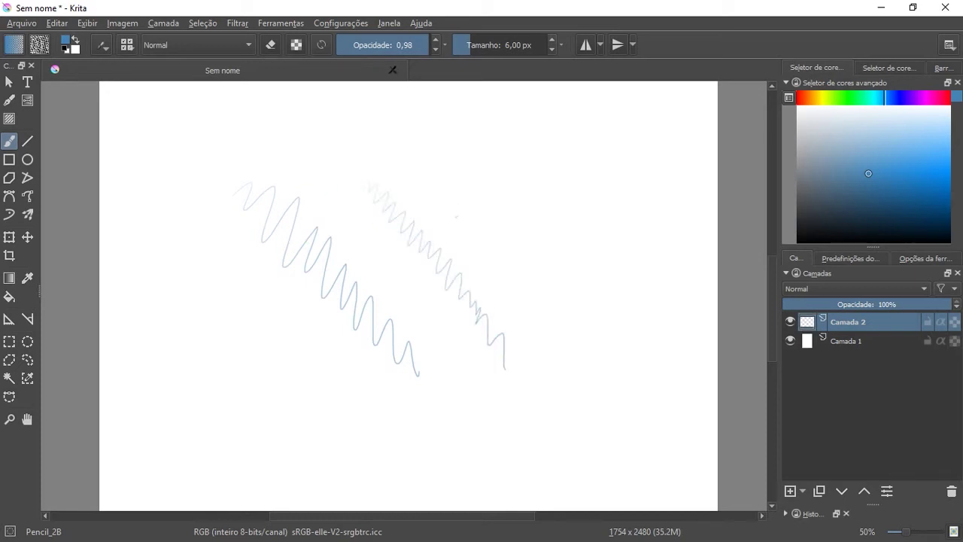
drag(452, 162, 580, 347)
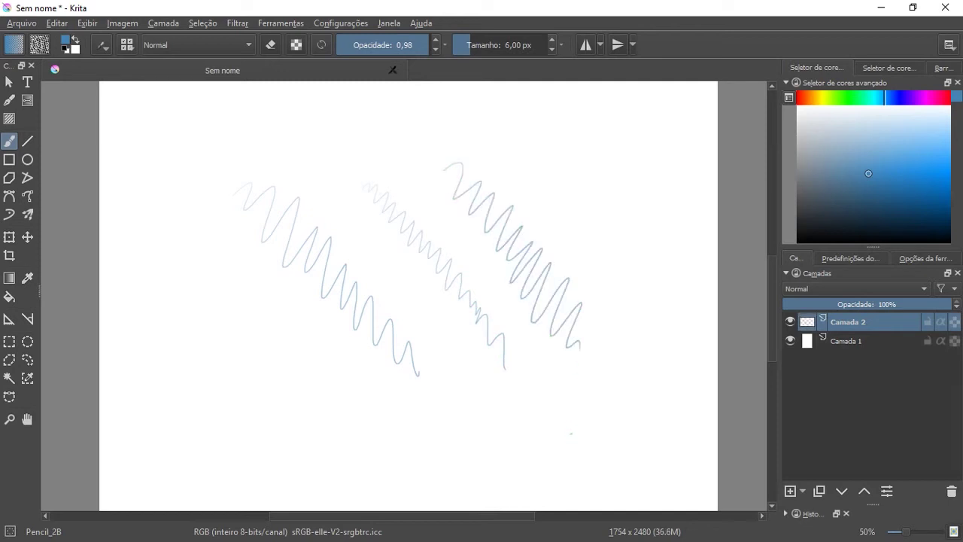
key(Delete)
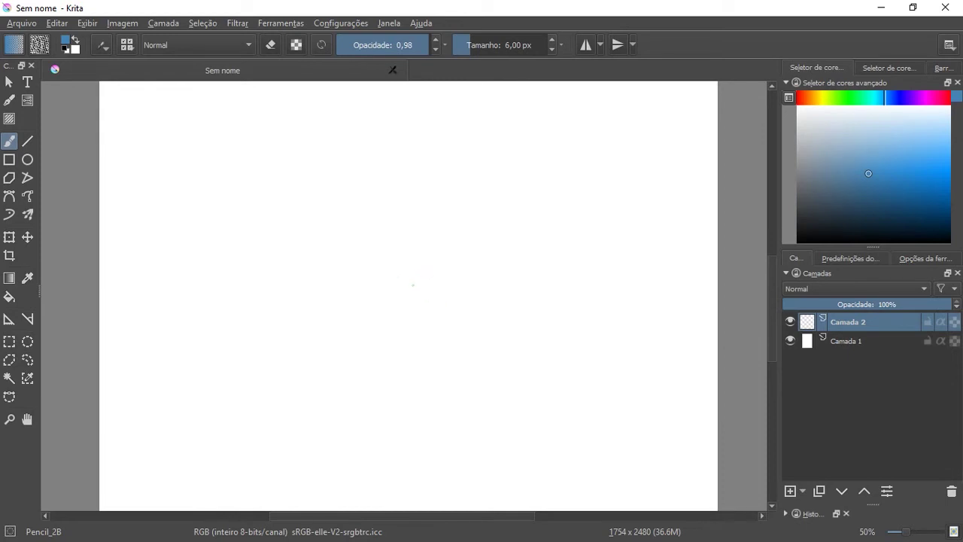
- Review the brush editor's Espelho, Suavidade and Tamanho settings and size pressure curve
click(102, 44)
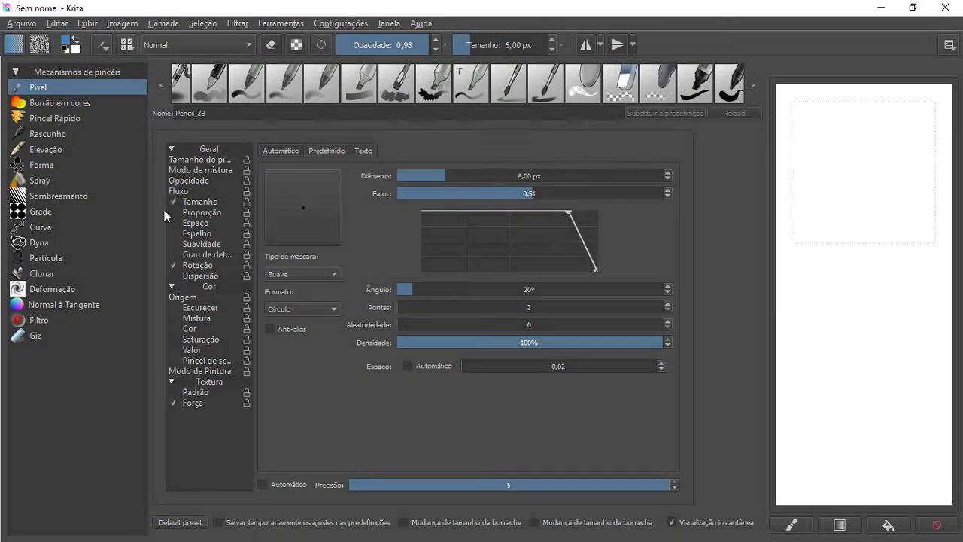
click(211, 230)
click(208, 245)
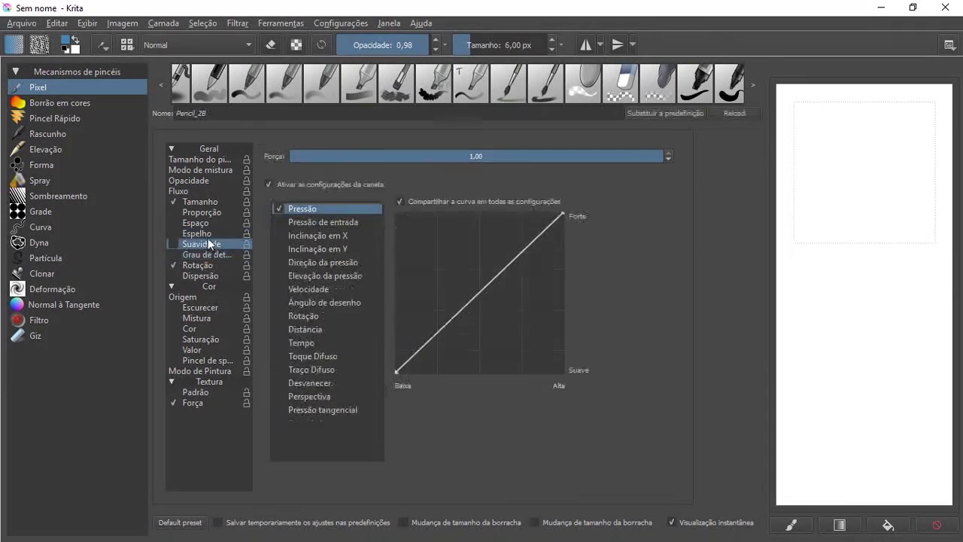
click(209, 234)
click(210, 214)
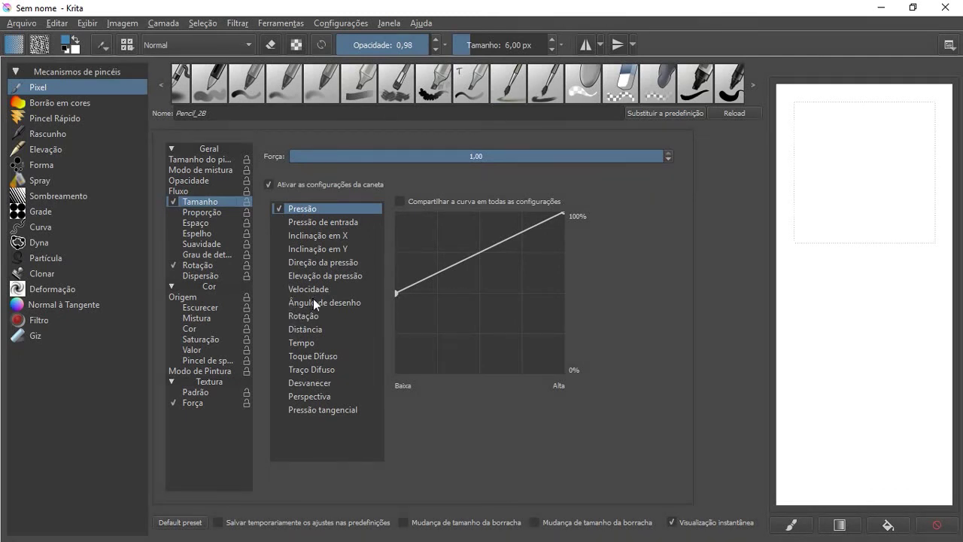
click(103, 44)
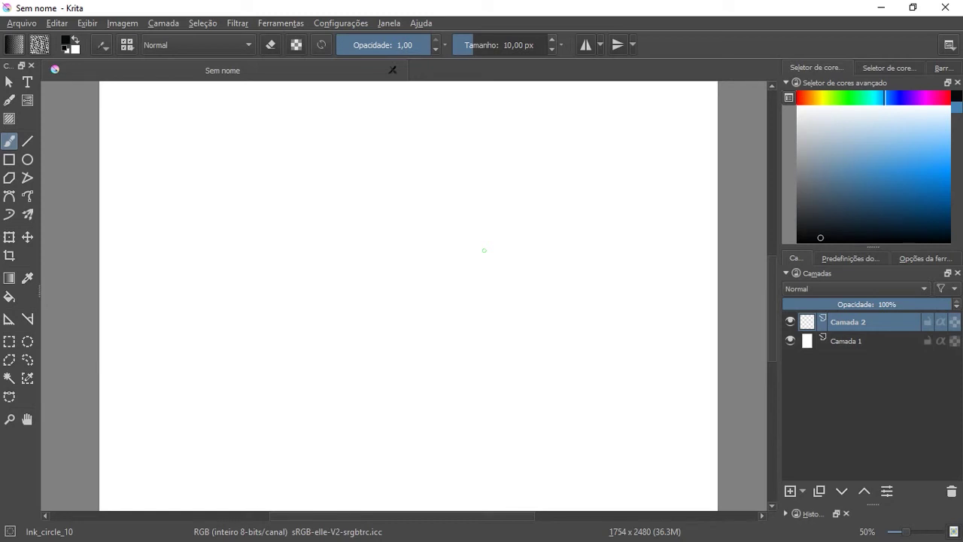
- Draw a large black circle, add Camada 3 below Lineart, and pick light blue
click(27, 159)
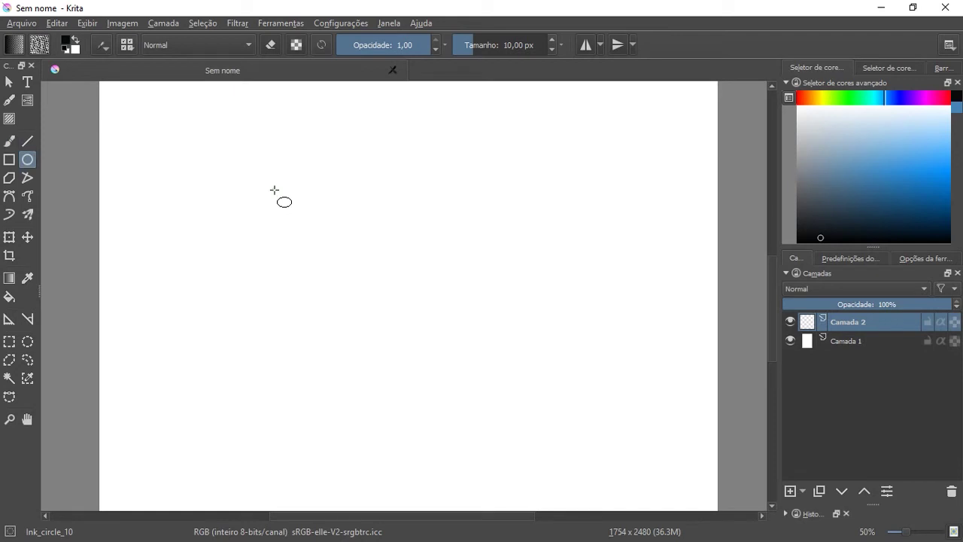
drag(274, 189, 602, 438)
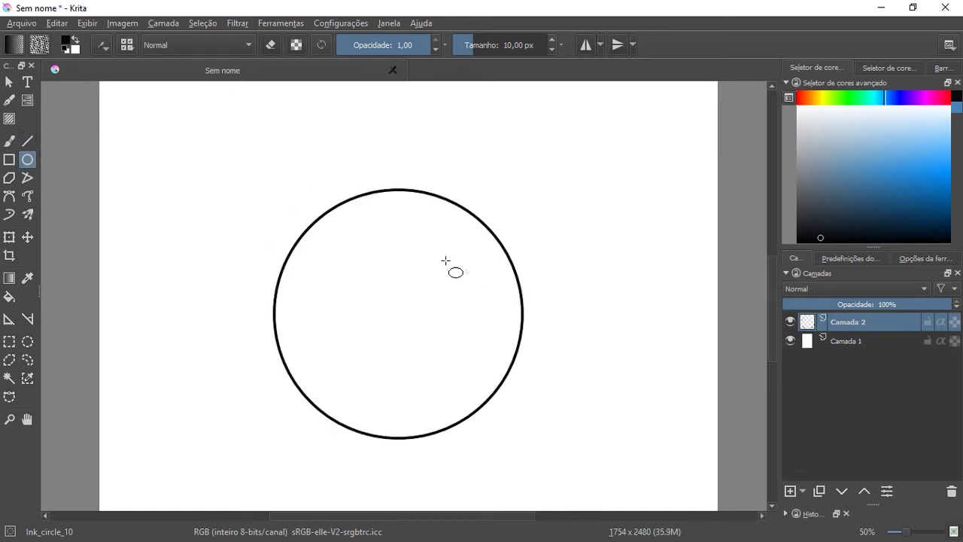
key(Insert)
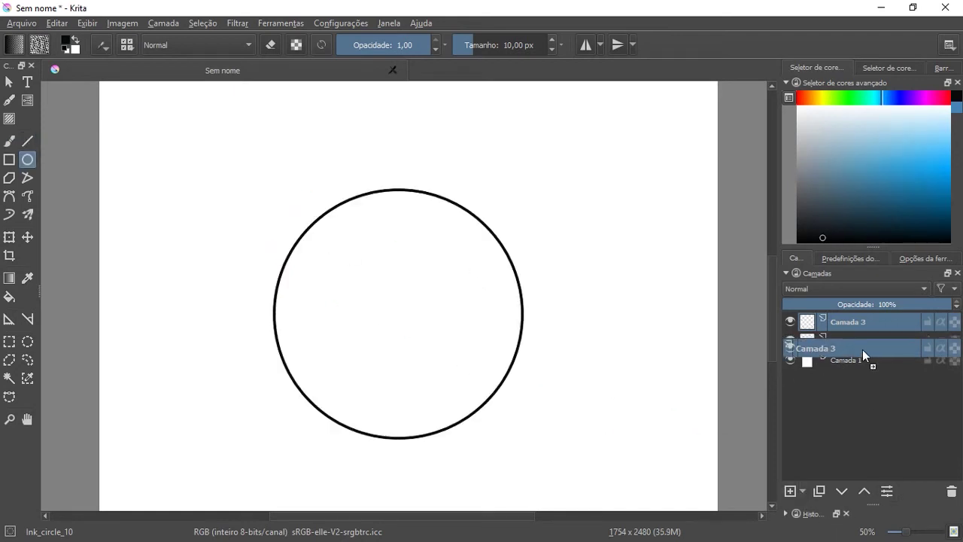
drag(863, 349, 862, 350)
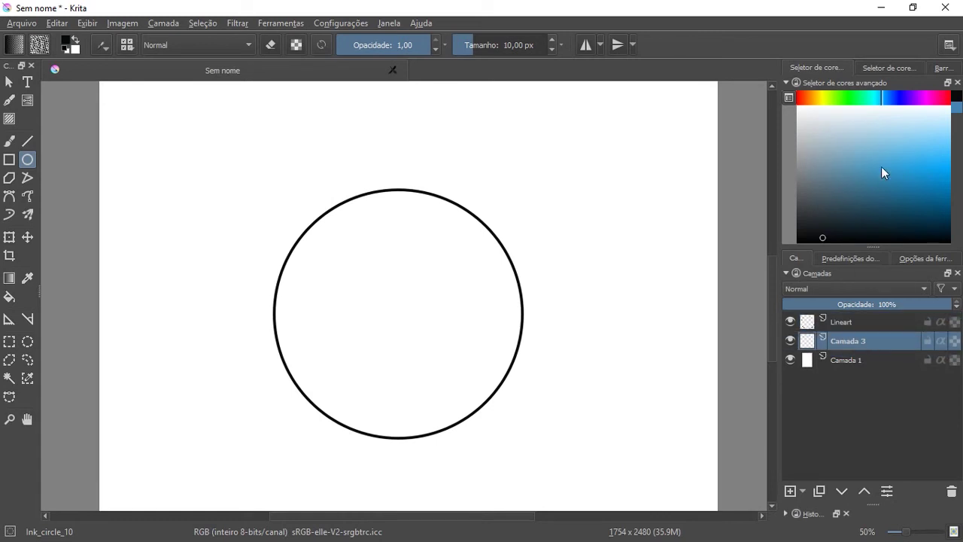
click(911, 177)
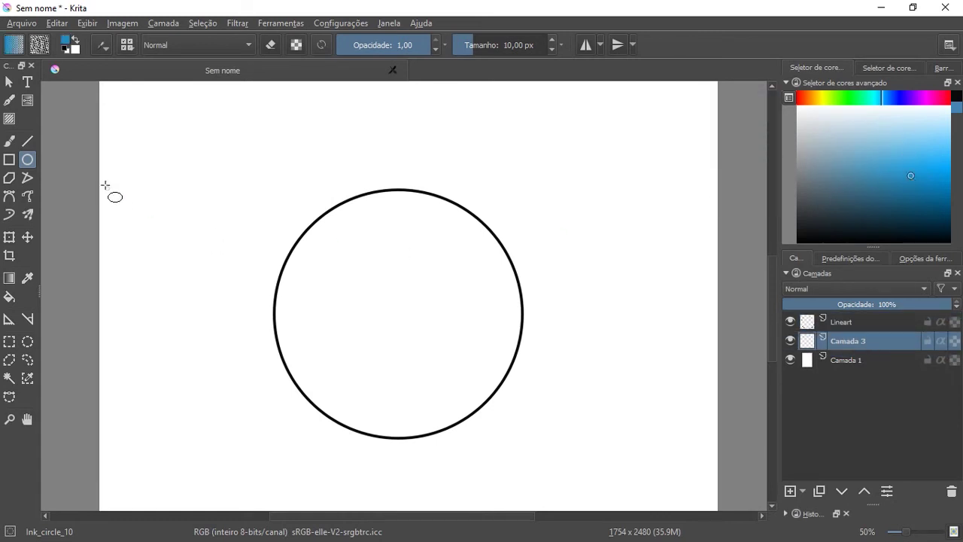
key(f)
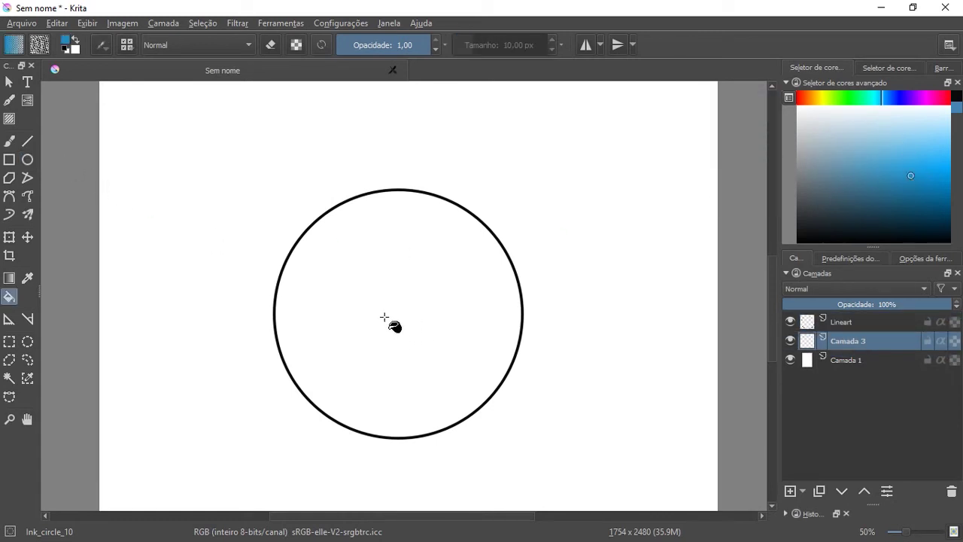
- Fill the circle with blue on Camada 3, redoing it with the fill grown by 8 px
click(398, 316)
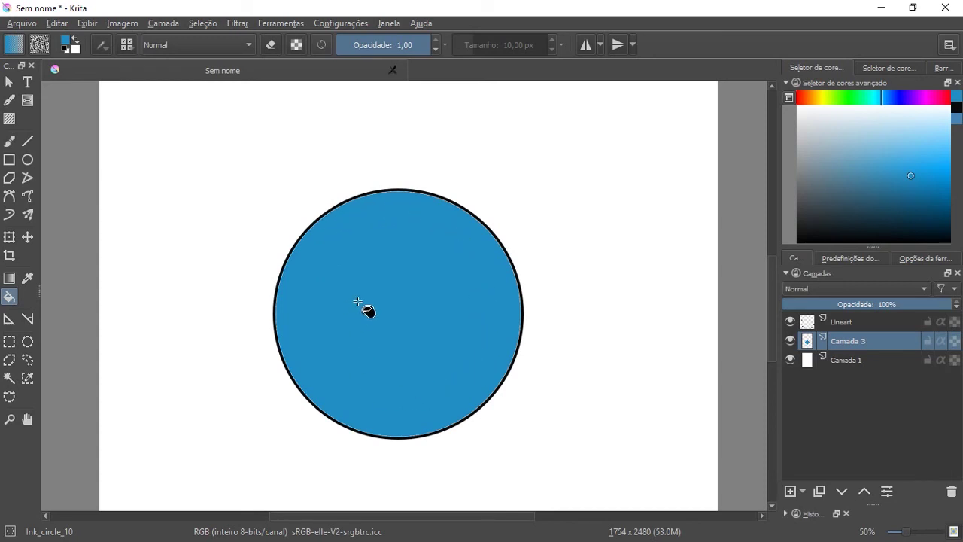
key(ctrl+z)
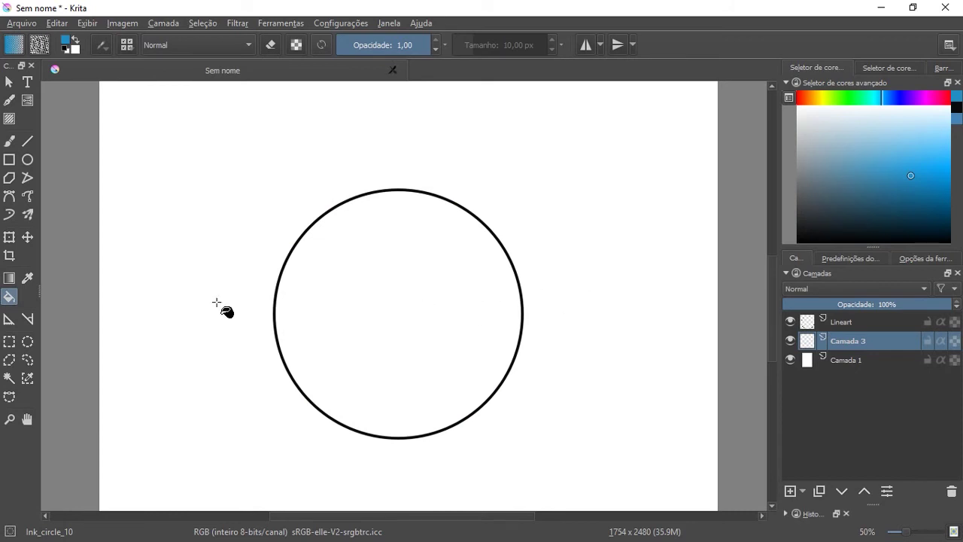
click(917, 259)
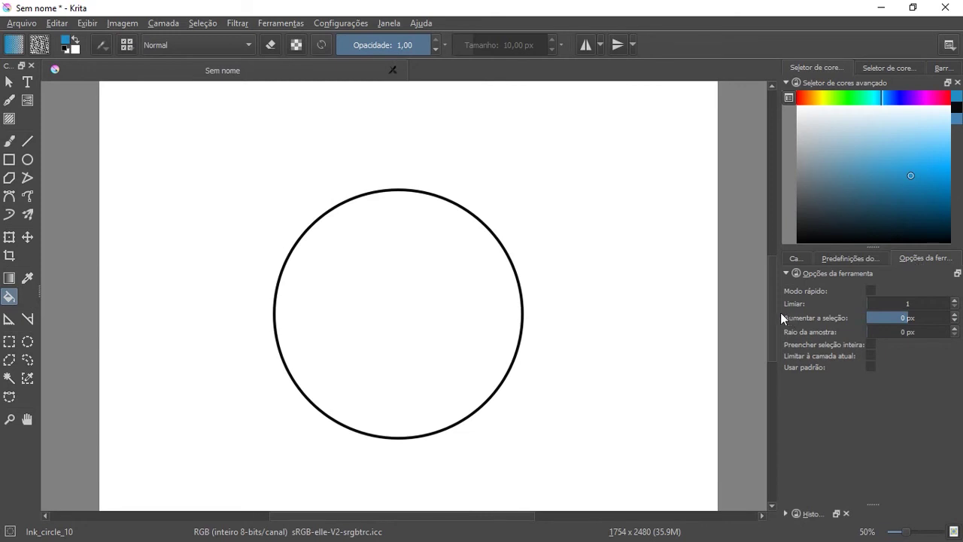
click(909, 318)
text(8)
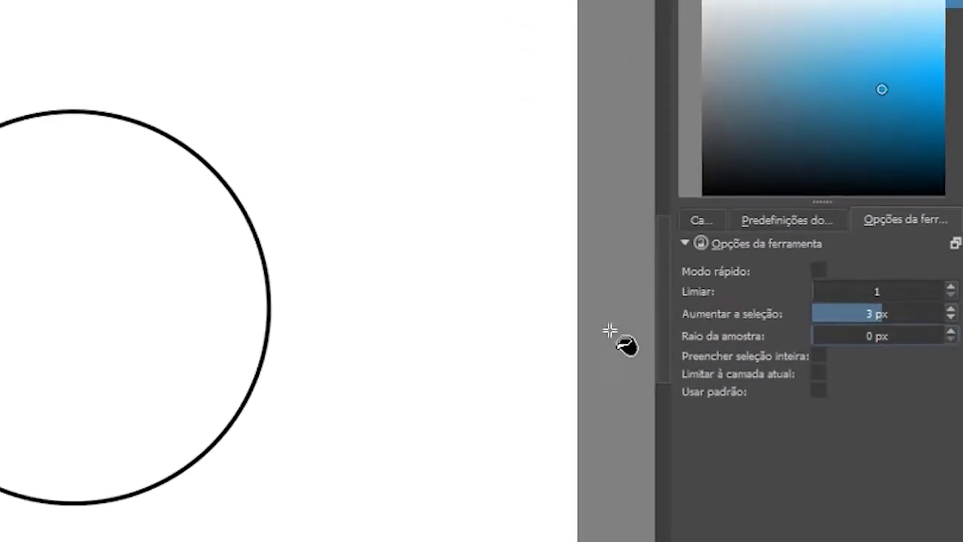
click(401, 309)
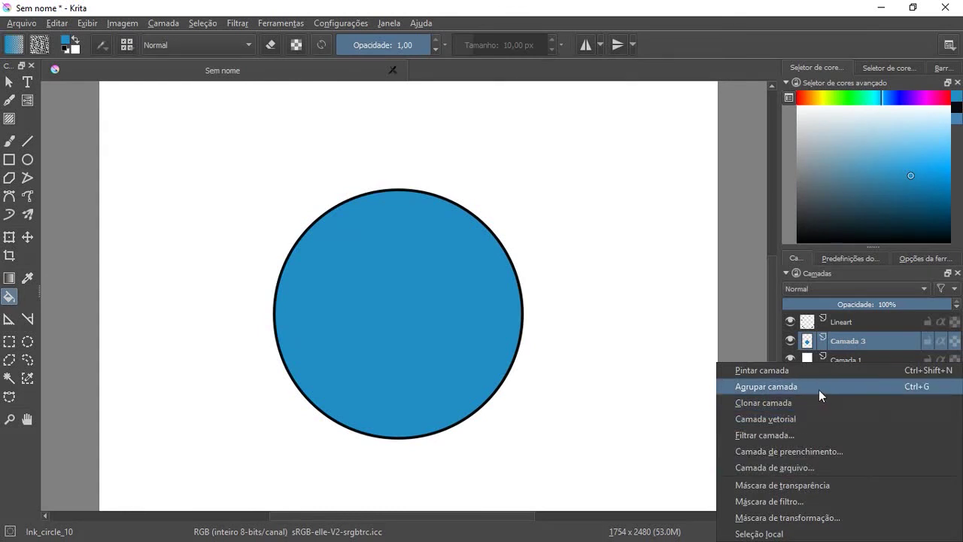
- Move Camada 3 into a new group, Grupo de cores, and add Camada 5 above it inheriting alpha
click(819, 387)
click(847, 359)
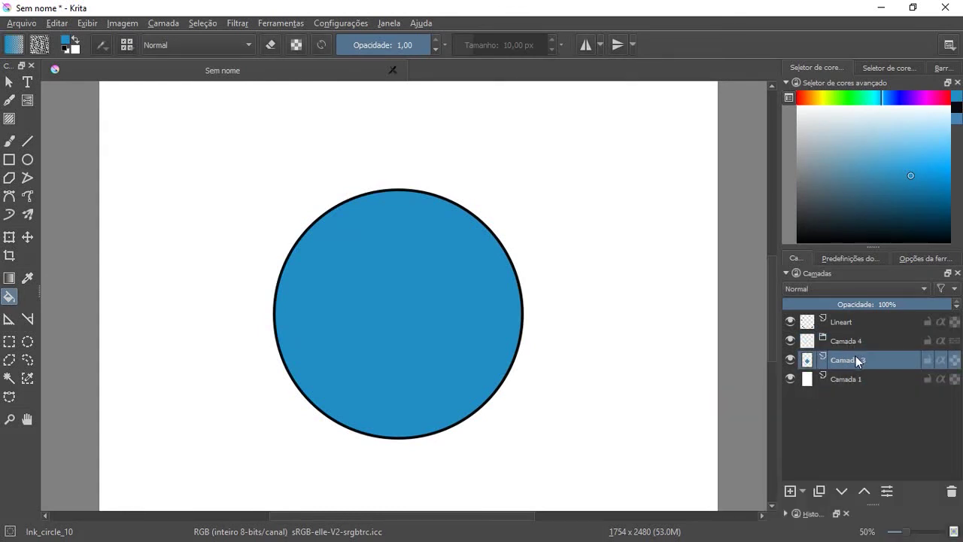
drag(853, 345, 856, 335)
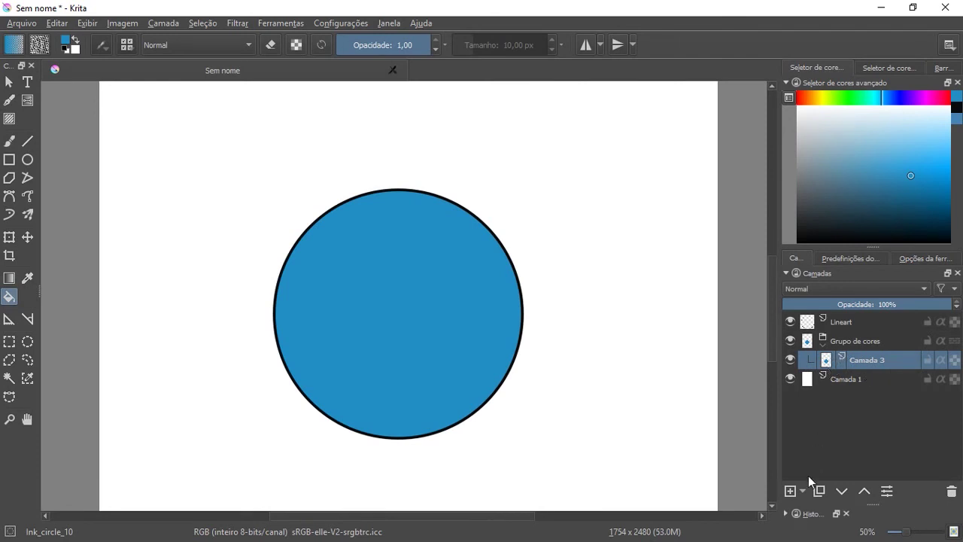
click(789, 491)
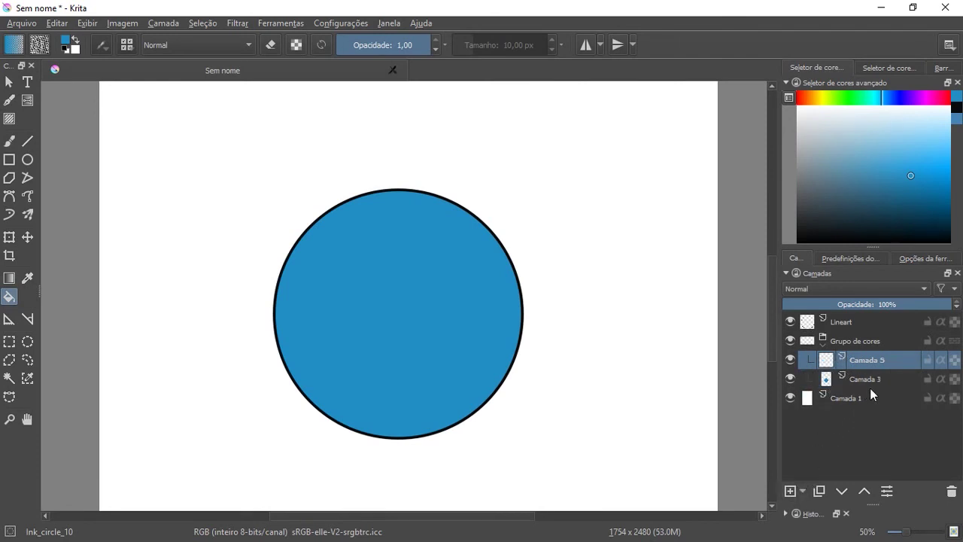
mouse_move(873, 360)
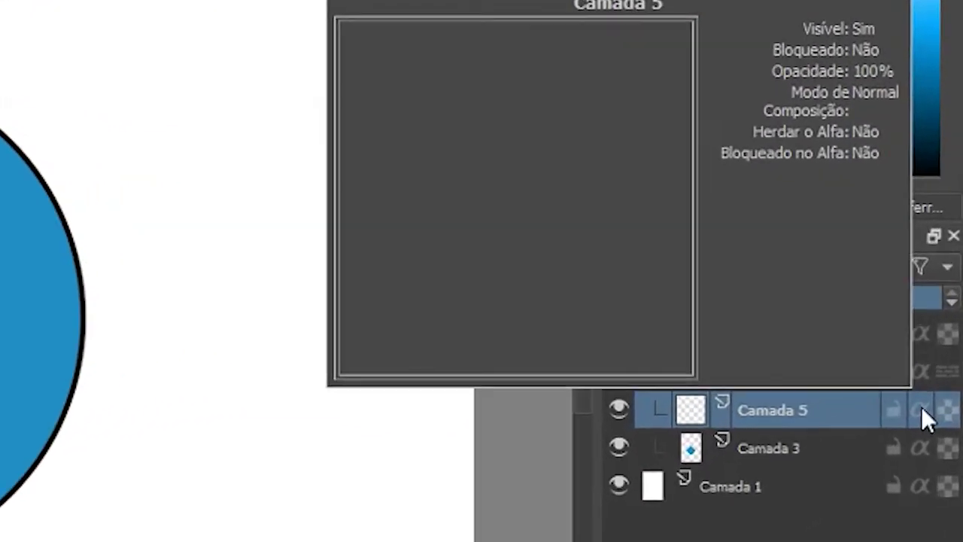
click(921, 410)
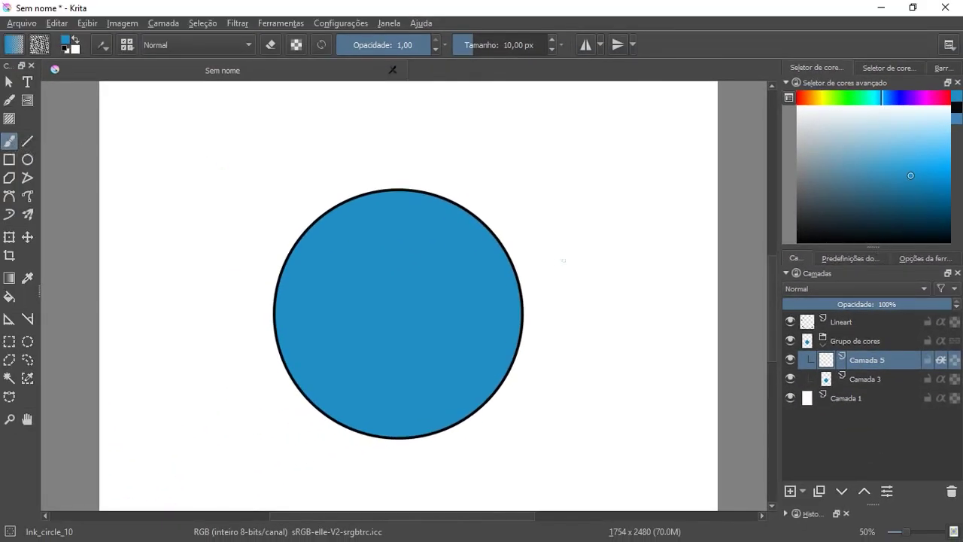
- Pick the Fill_circle brush at 50 px and a darker blue from the popup palette
right_click(566, 225)
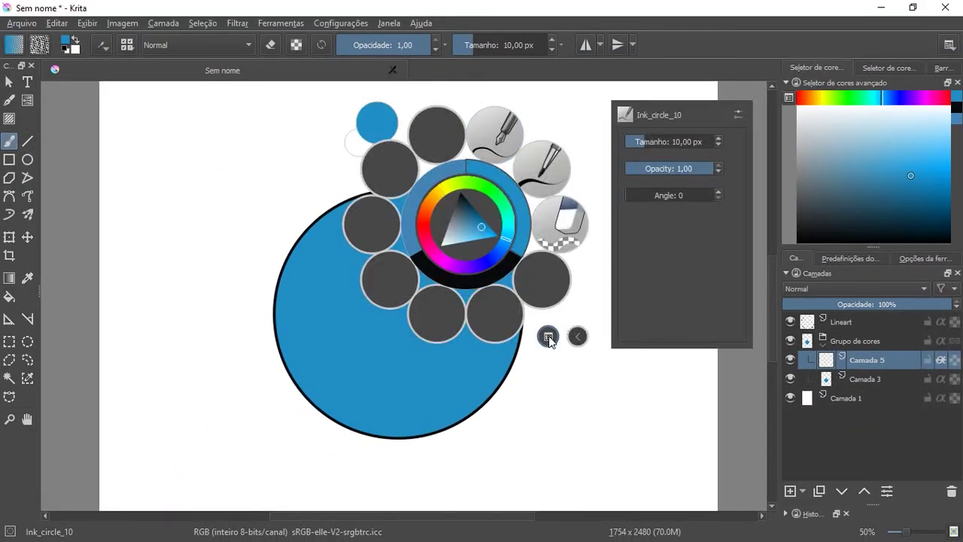
click(548, 335)
click(577, 312)
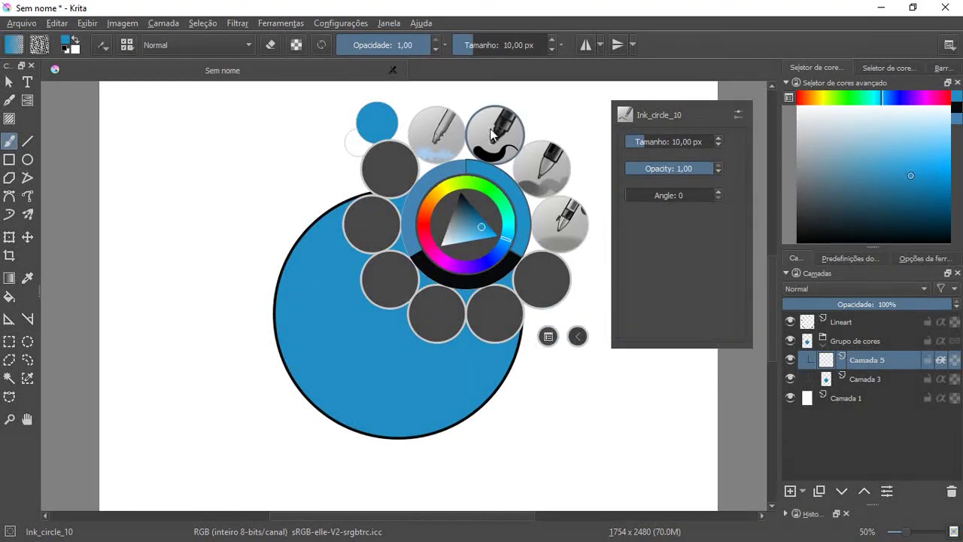
mouse_move(894, 196)
mouse_down()
mouse_move(898, 207)
mouse_move(895, 199)
mouse_up()
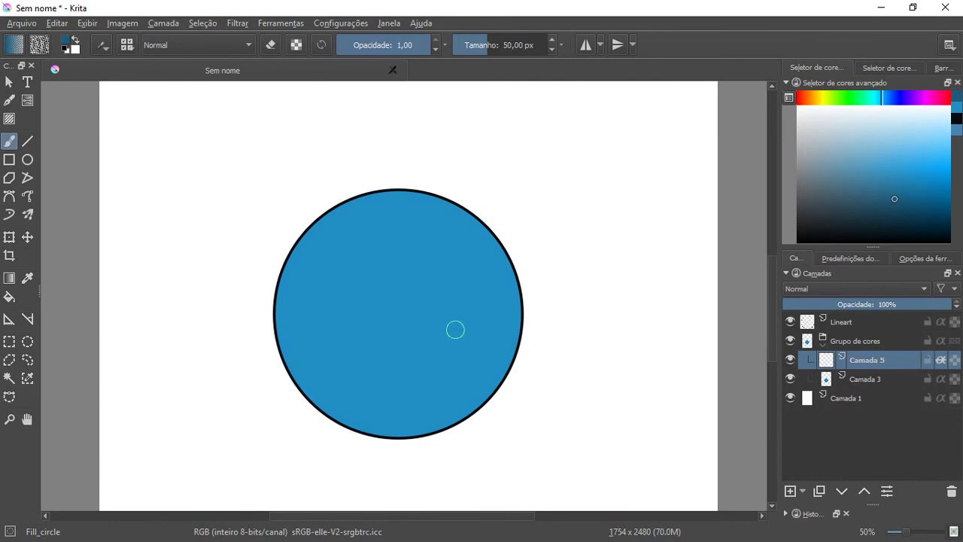
- Paint darker blue over the circle's lower right, toggling Inherit Alpha off and back on to check the clipping
drag(457, 328, 526, 317)
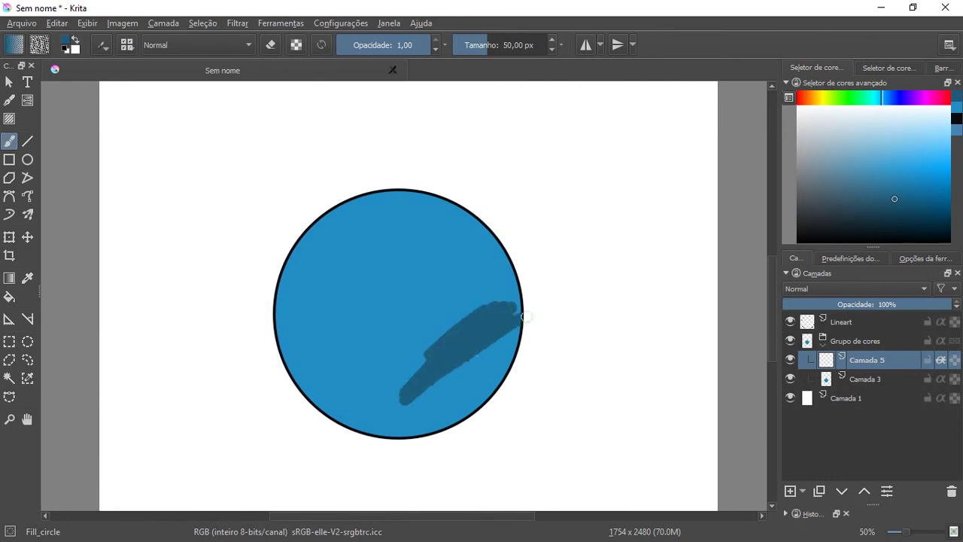
drag(421, 410, 531, 308)
mouse_move(465, 350)
mouse_down()
mouse_move(532, 330)
mouse_move(485, 362)
mouse_move(469, 404)
mouse_move(422, 433)
mouse_move(432, 408)
mouse_move(380, 435)
mouse_move(325, 479)
mouse_move(382, 406)
mouse_move(471, 331)
mouse_move(382, 382)
mouse_move(457, 326)
mouse_up()
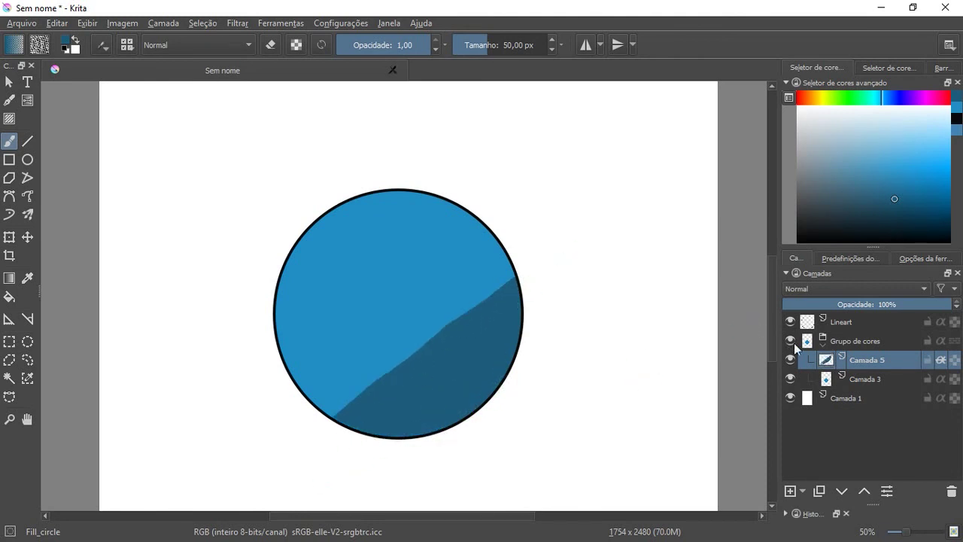
click(941, 360)
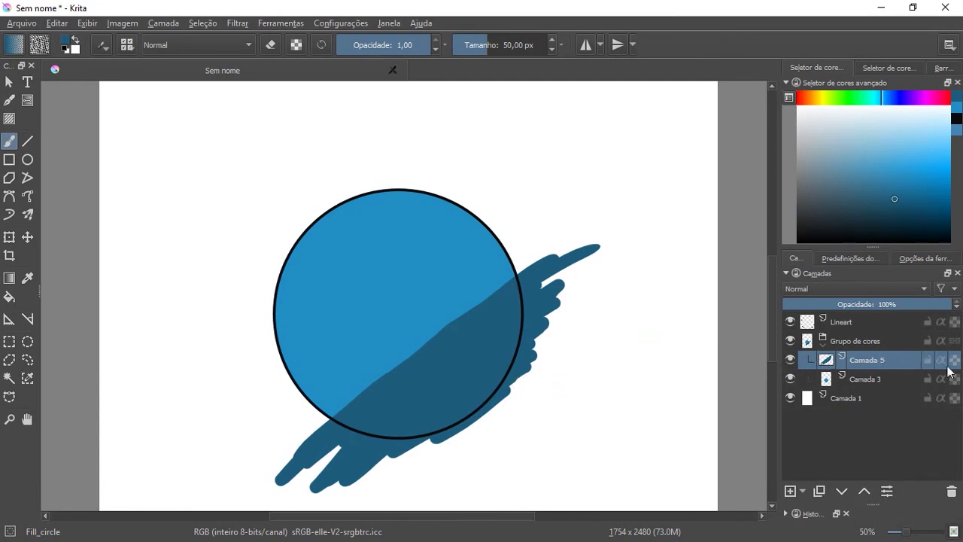
click(941, 360)
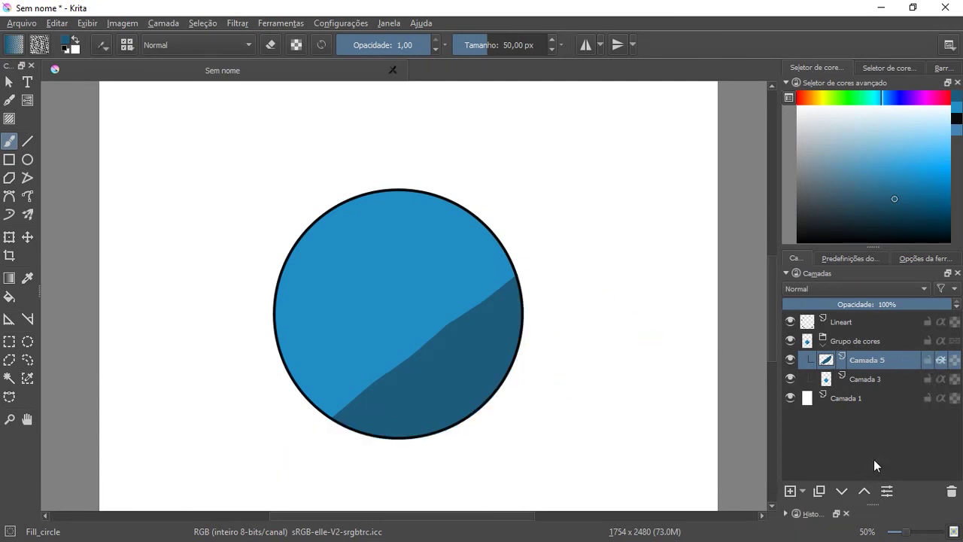